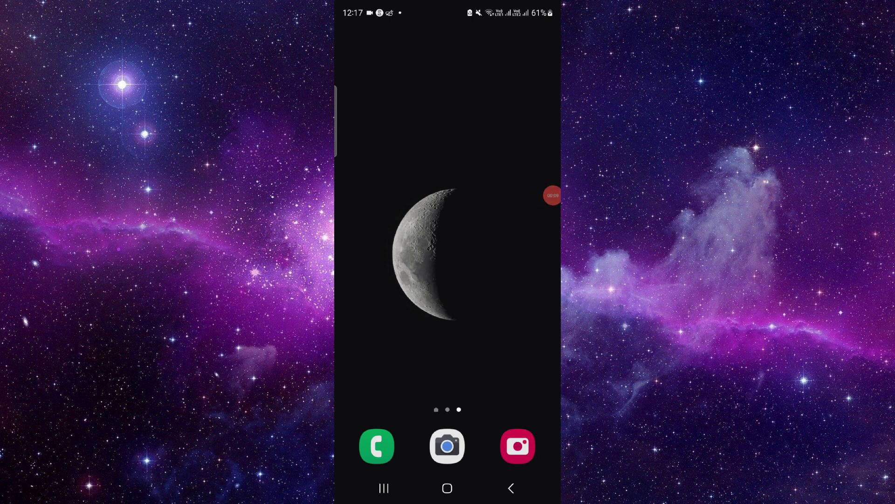
# Step: Reach Square Point of Sale Beta's App info page from the app drawer's long-press menu
pyautogui.moveTo(448, 350); pyautogui.dragTo(448, 175)
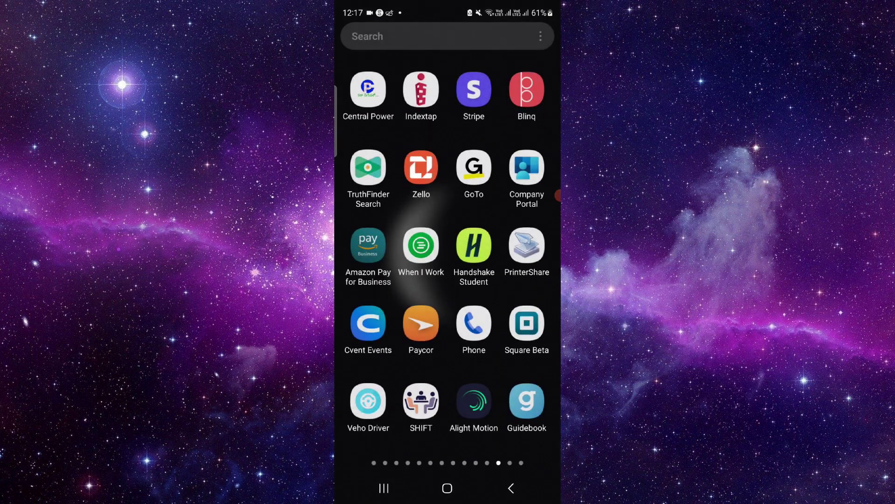
pyautogui.click(526, 324)
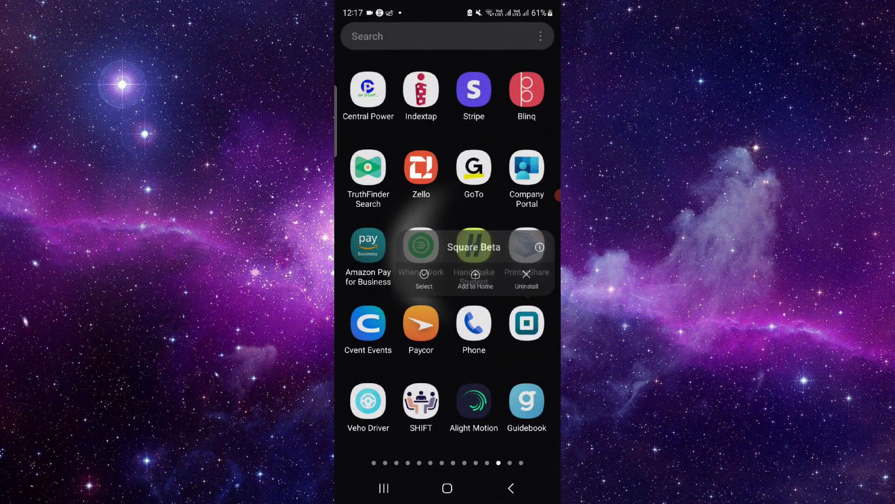
pyautogui.click(524, 269)
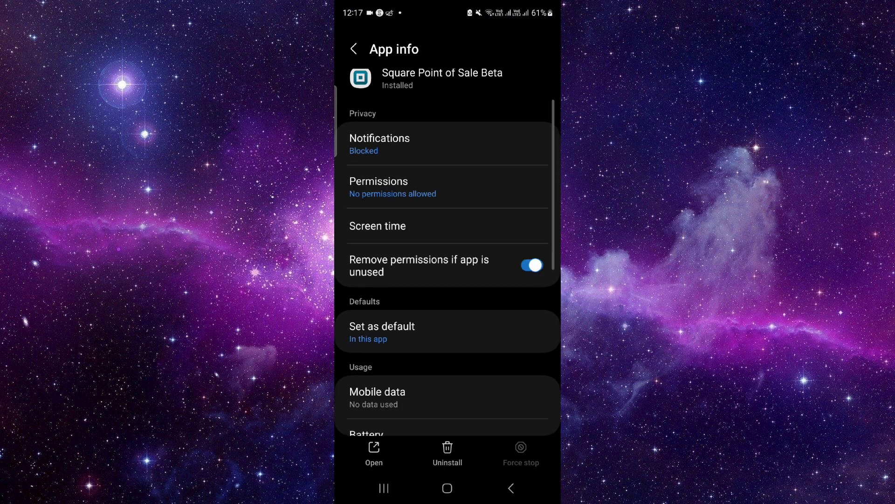
pyautogui.moveTo(448, 350); pyautogui.dragTo(447, 105)
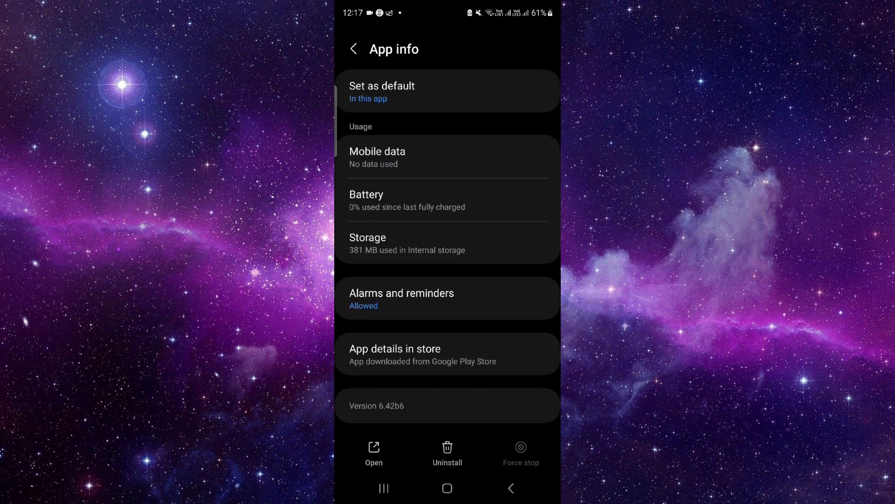
# Step: Clear Square Point of Sale Beta's stored data to 0 B and return to App info
pyautogui.click(448, 243)
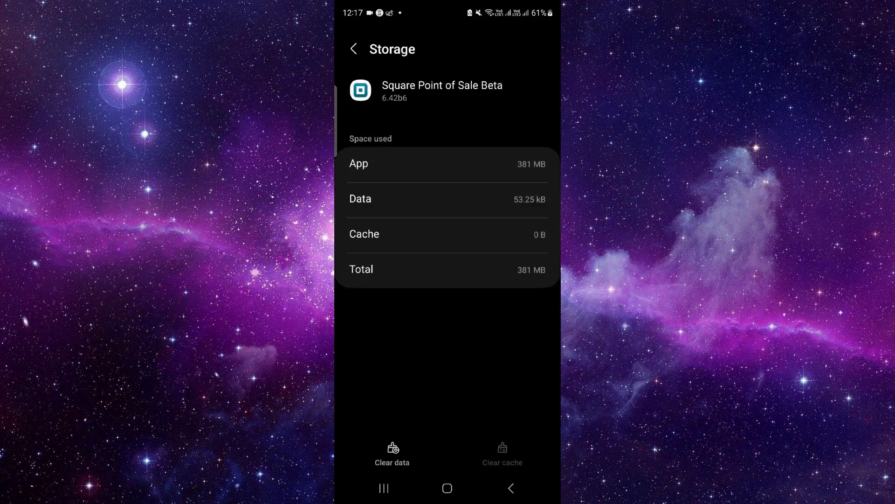
pyautogui.click(392, 455)
pyautogui.click(493, 459)
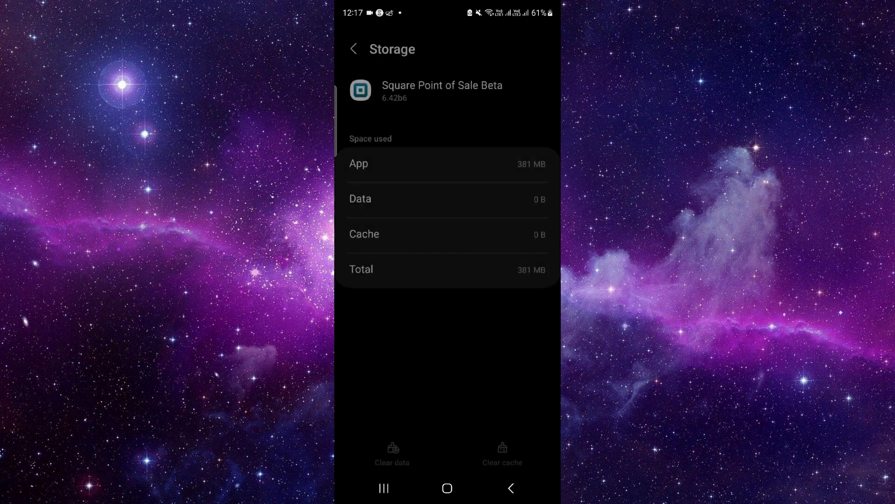
pyautogui.click(511, 487)
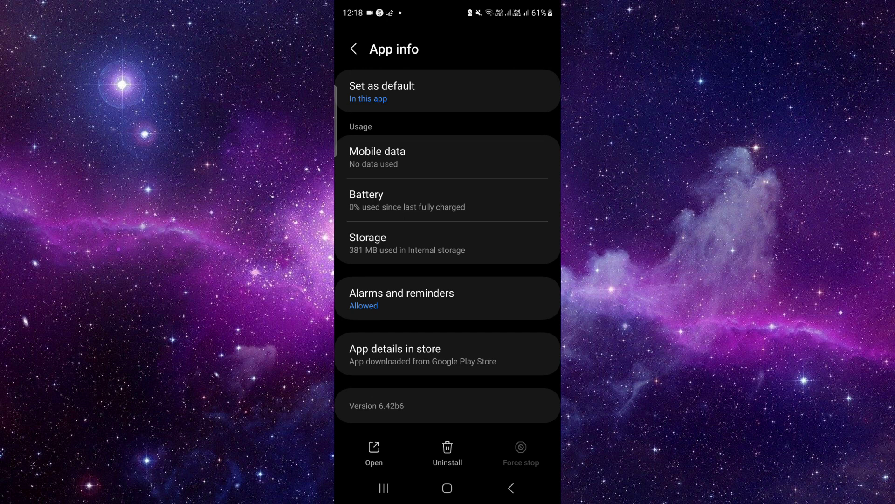
# Step: Start the Google Play update of Square Point of Sale Beta (14.71 MB) from its store listing
pyautogui.click(448, 354)
pyautogui.click(543, 179)
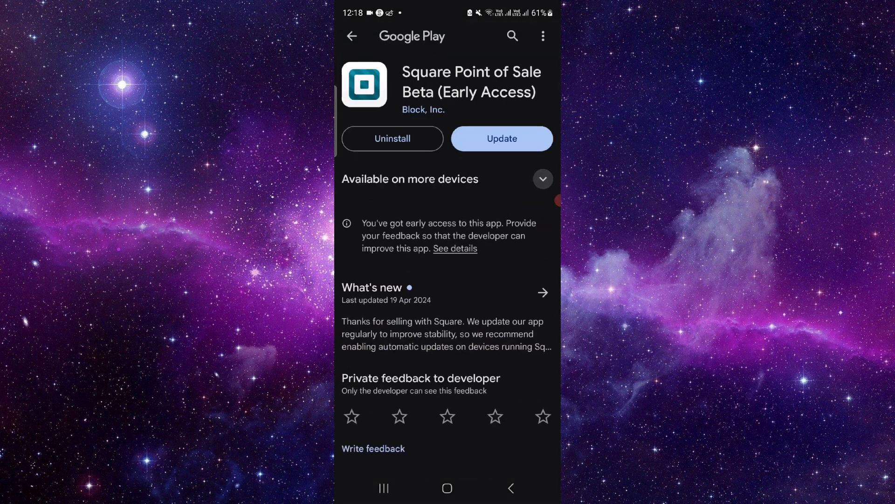
pyautogui.click(503, 138)
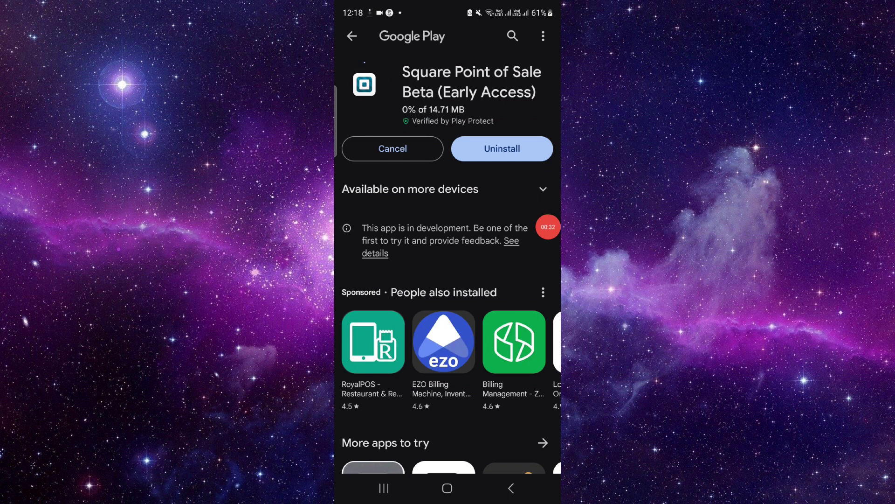
# Step: Close all running apps from Recents and bring up the full app drawer again
pyautogui.click(384, 488)
pyautogui.click(448, 397)
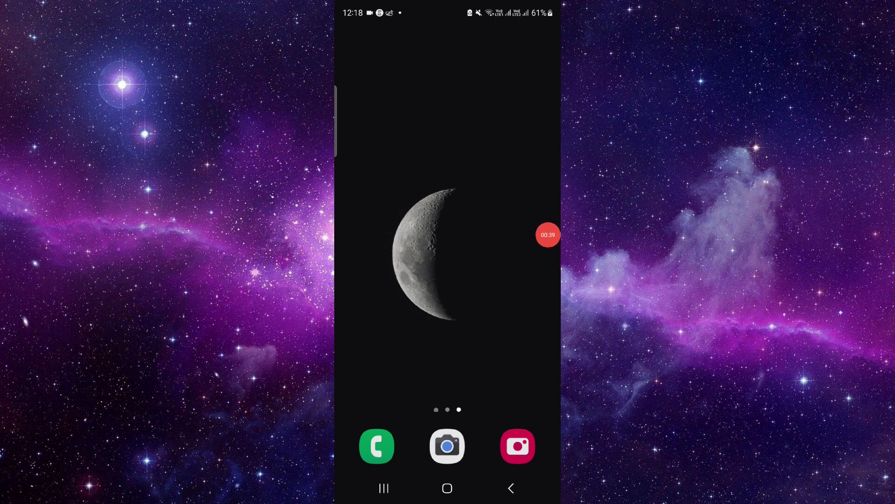
pyautogui.moveTo(448, 350); pyautogui.dragTo(448, 175)
pyautogui.moveTo(518, 252)
pyautogui.mouseDown()
pyautogui.moveTo(364, 251)
pyautogui.moveTo(532, 252)
pyautogui.mouseUp()
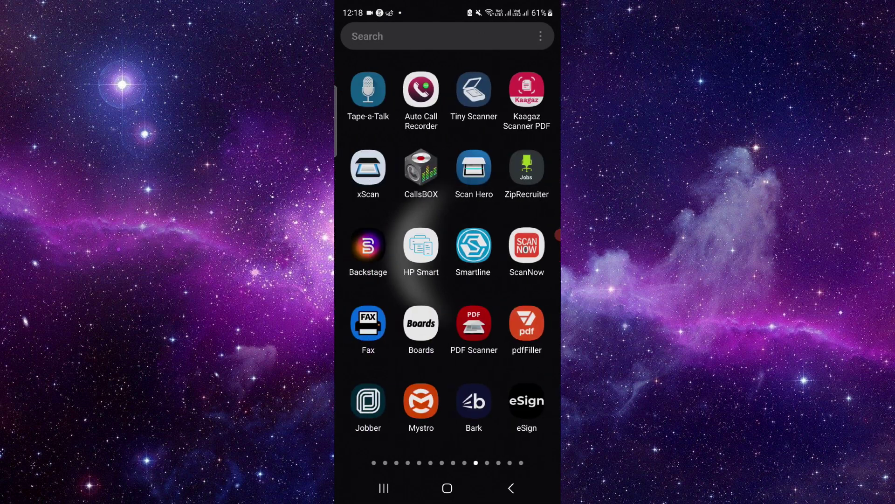